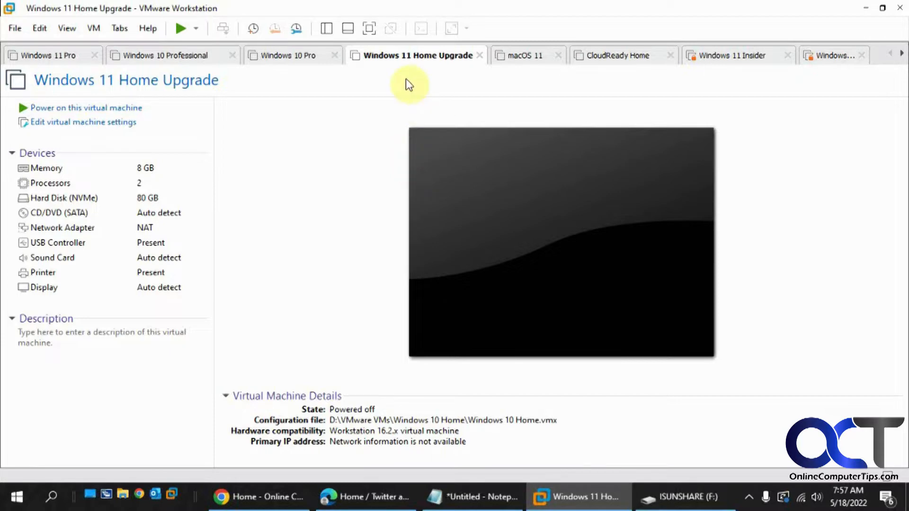
Step: Review the CD/DVD and USB controller settings of the Windows 11 Home Upgrade virtual machine, then leave them without changes
right_click(405, 63)
click(472, 266)
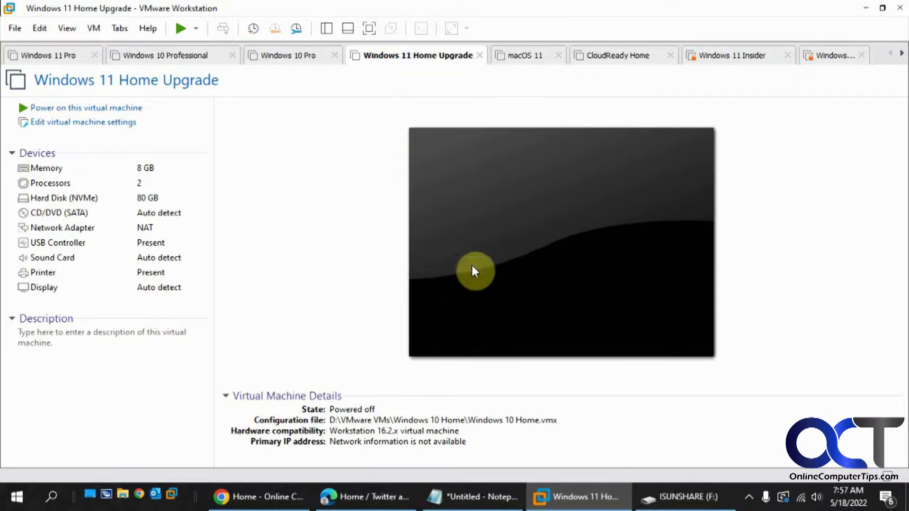
click(318, 109)
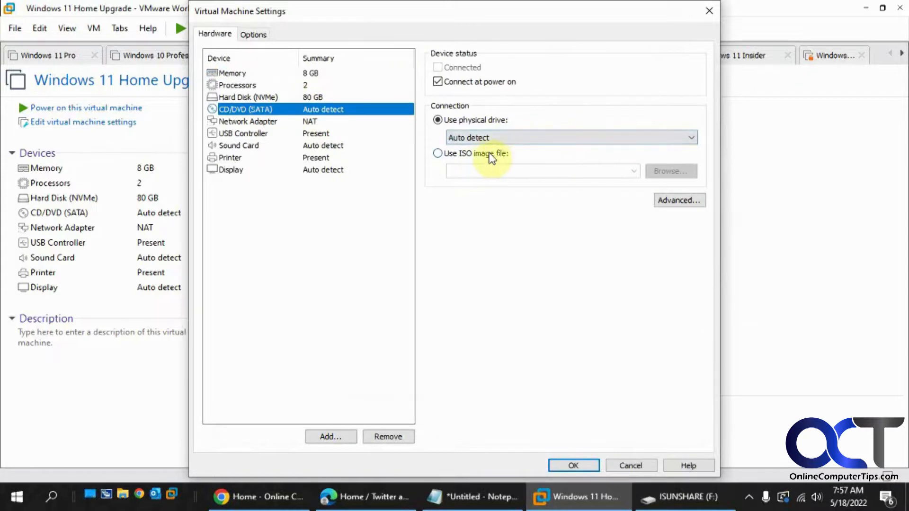
click(282, 135)
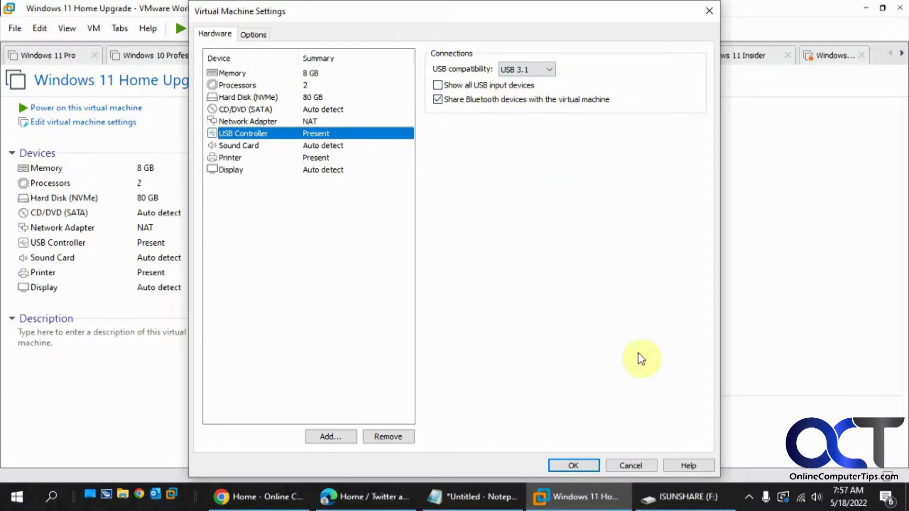
click(632, 466)
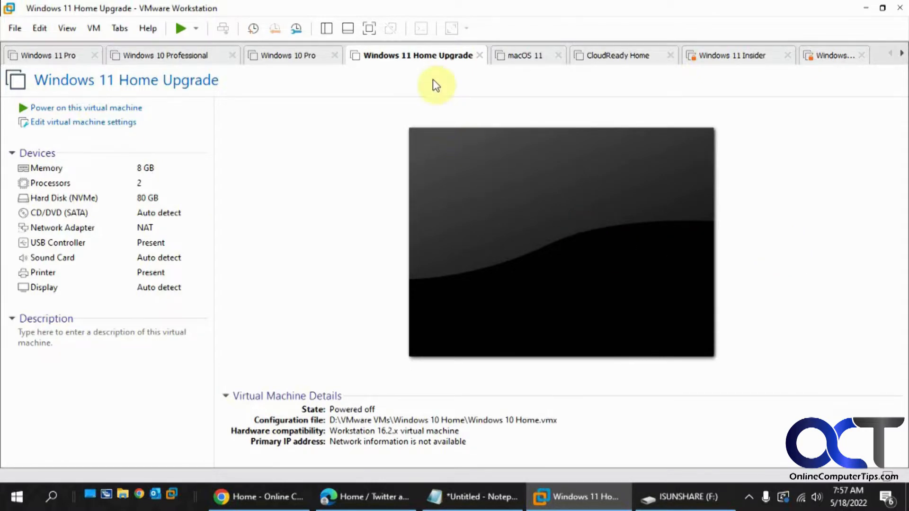
Step: Try to add a SCSI hard disk that uses a physical disk to the Windows 11 Home Upgrade virtual machine
right_click(426, 62)
click(486, 263)
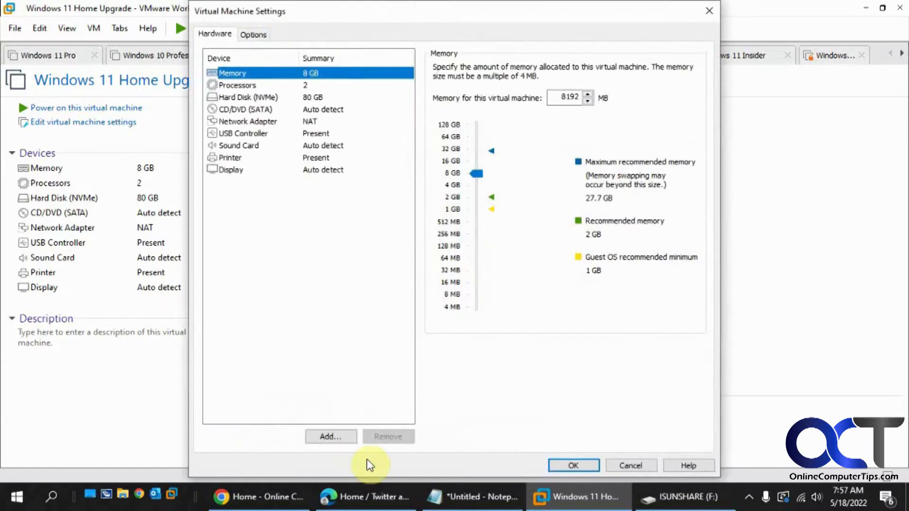
click(337, 439)
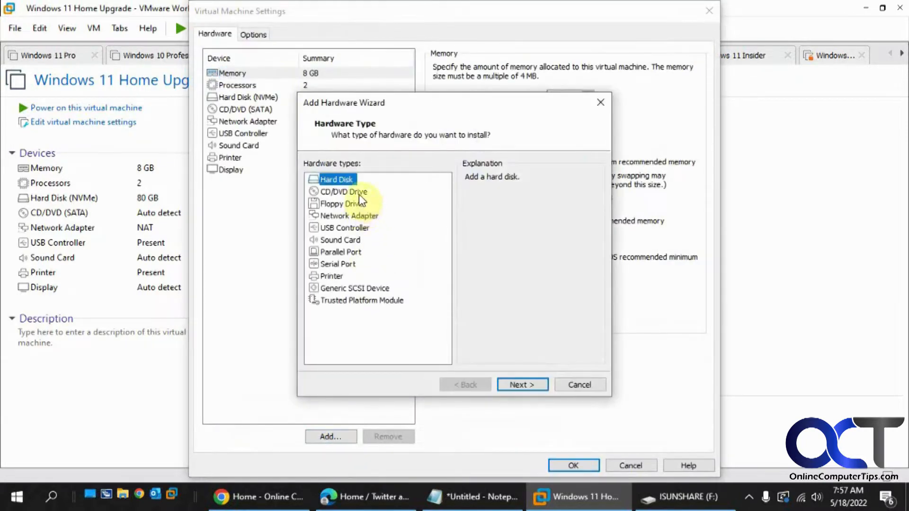
click(522, 384)
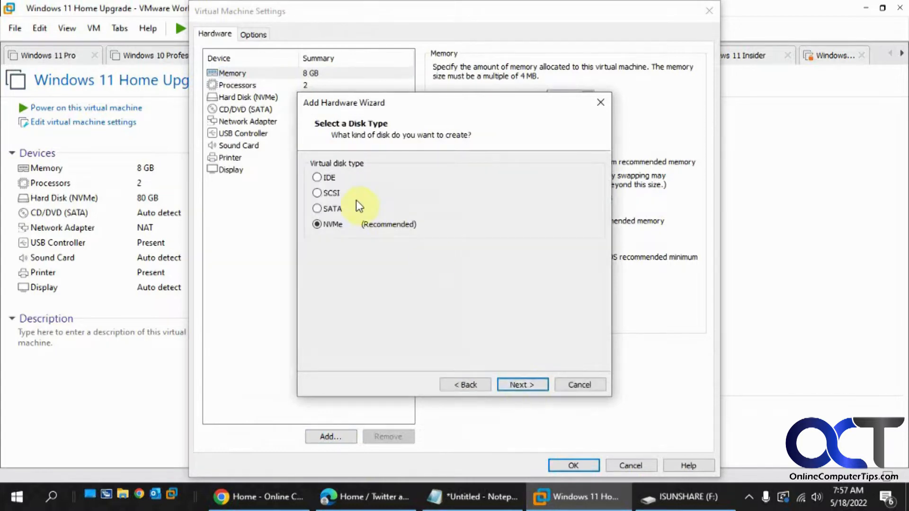
click(333, 192)
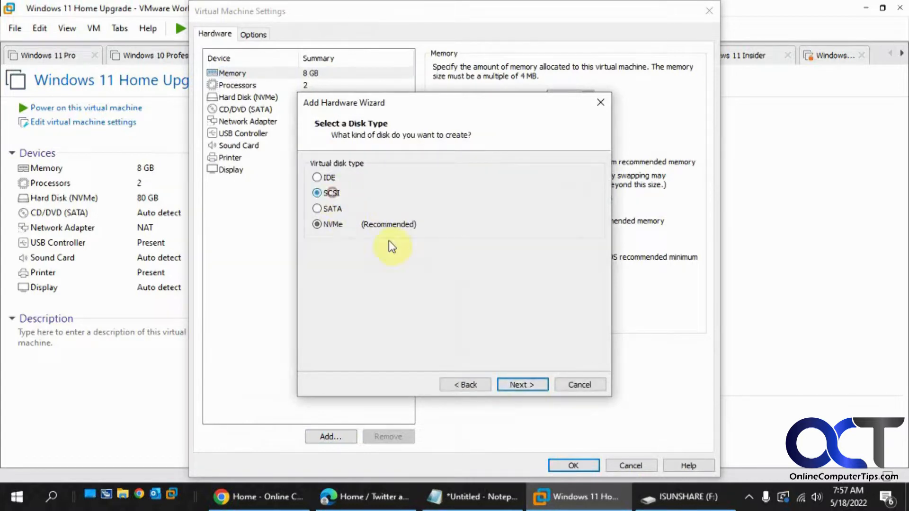
click(520, 385)
click(397, 269)
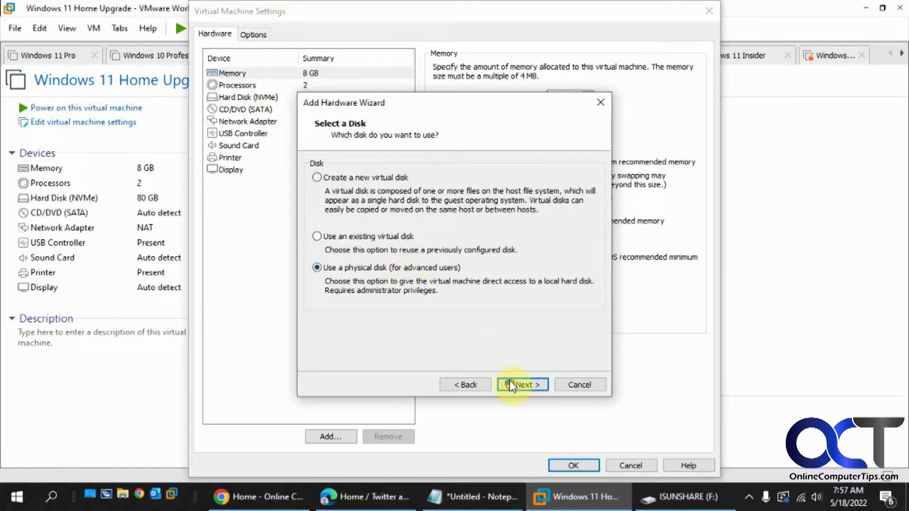
click(521, 385)
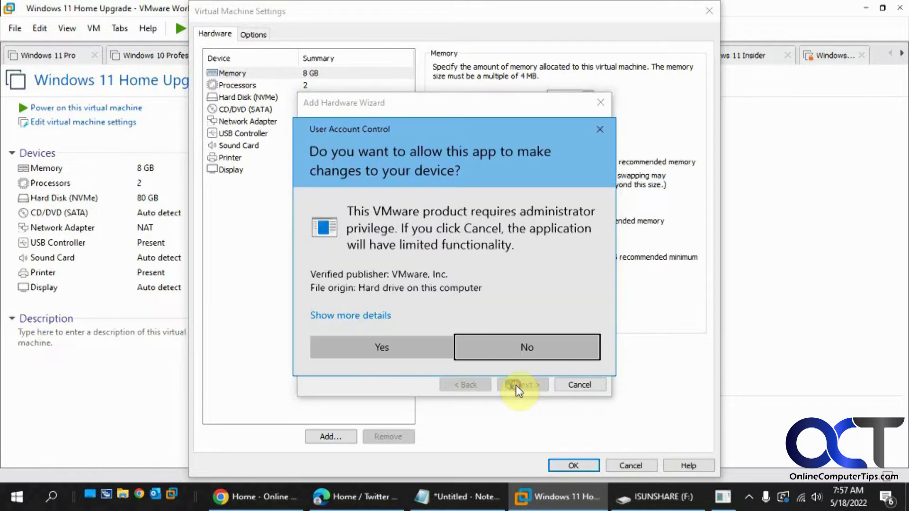
click(425, 354)
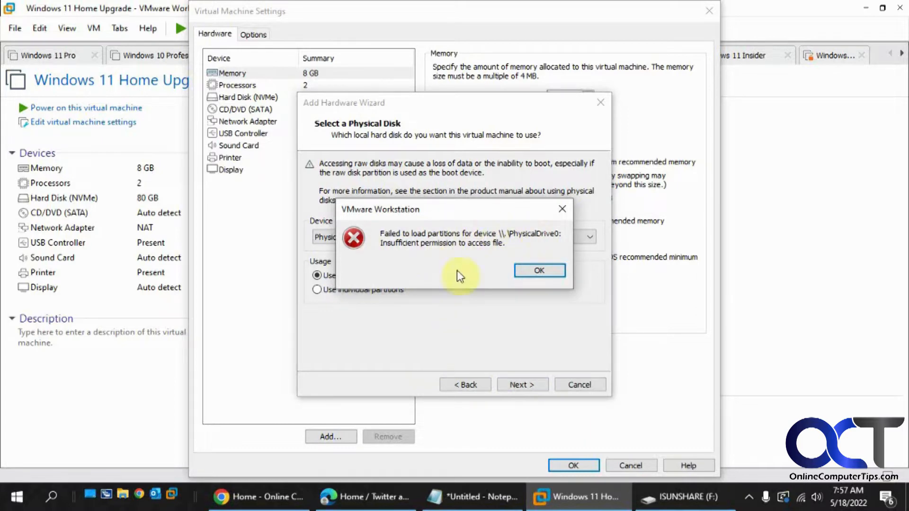
click(540, 270)
click(578, 374)
click(644, 465)
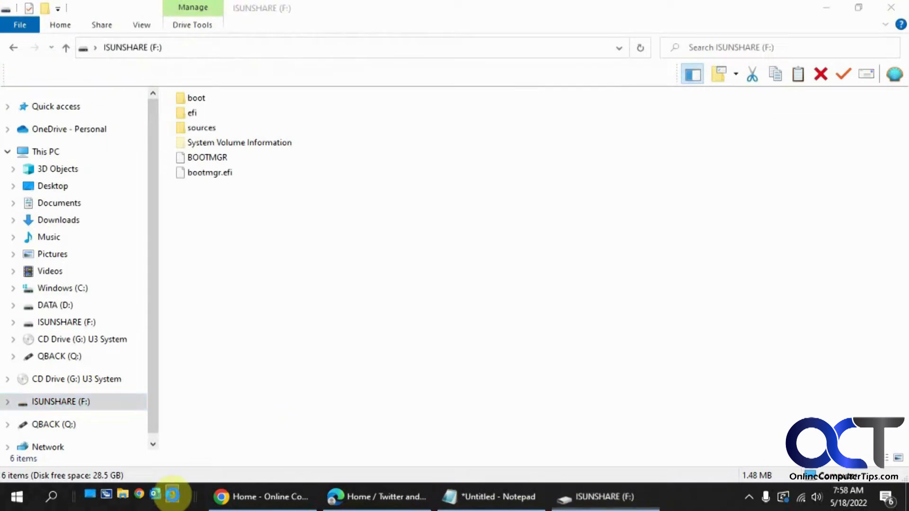
Step: Relaunch VMware Workstation as administrator and allow it to make changes to the device
right_click(172, 495)
click(240, 226)
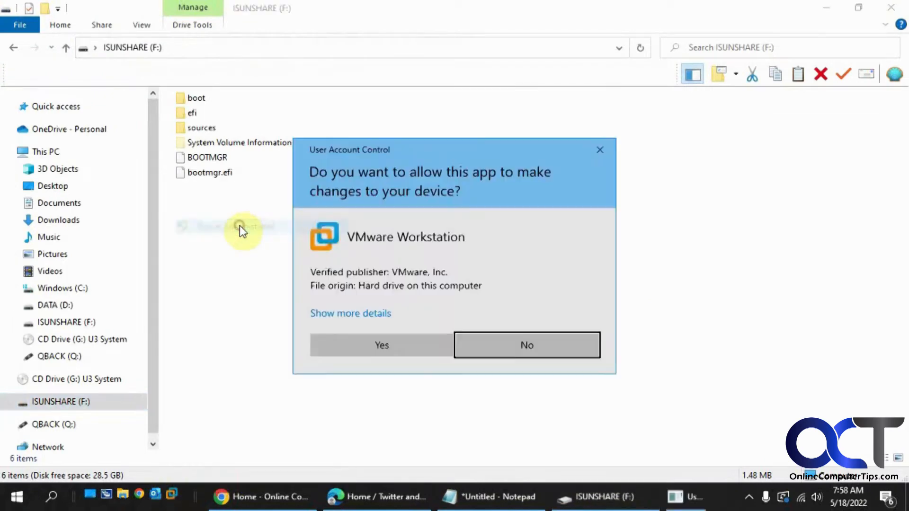
click(385, 345)
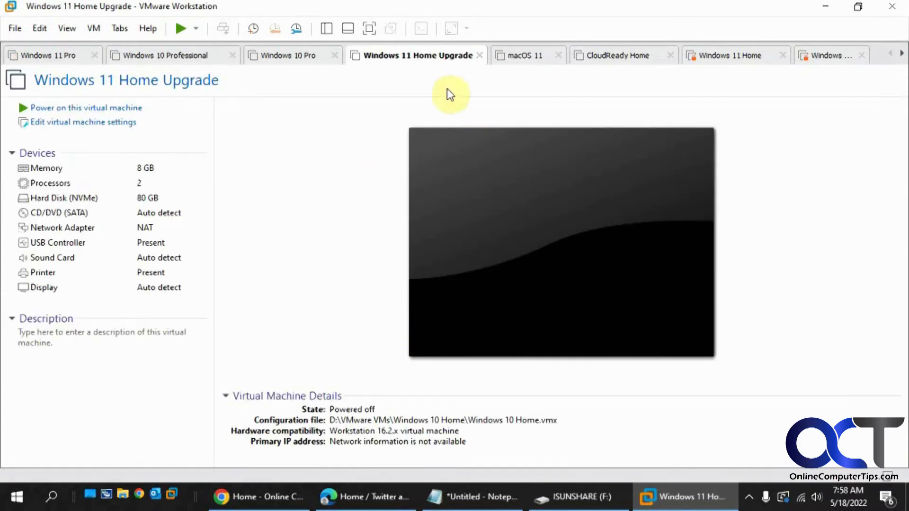
Step: Start adding a SCSI hard disk backed by a physical disk to the Windows 11 Home Upgrade machine and check the available physical drives
right_click(430, 58)
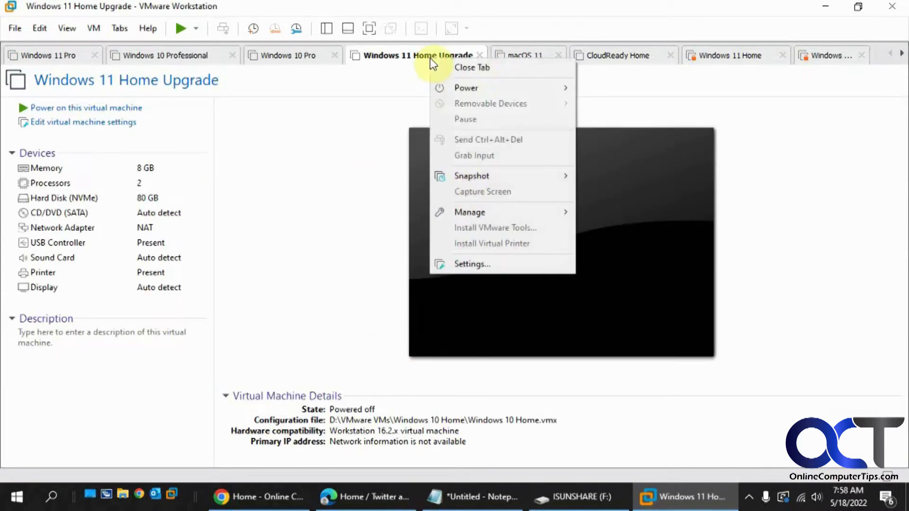
click(476, 263)
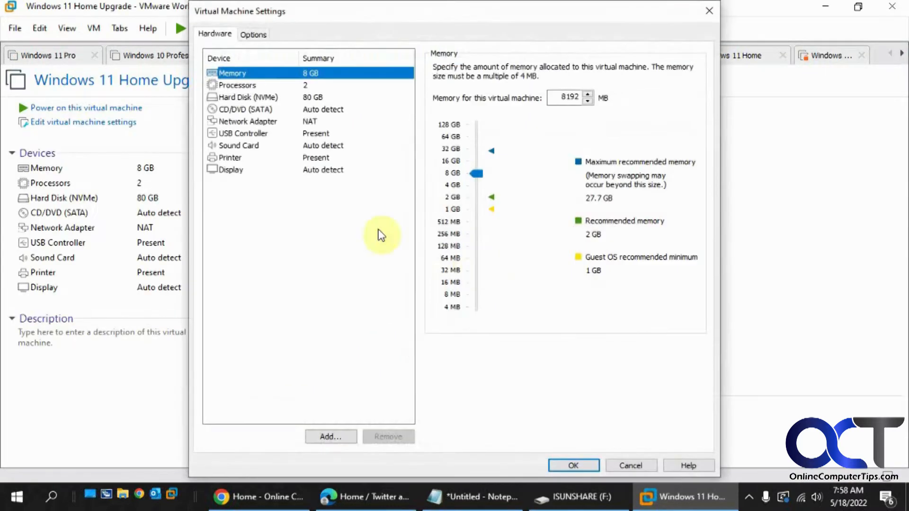
click(331, 436)
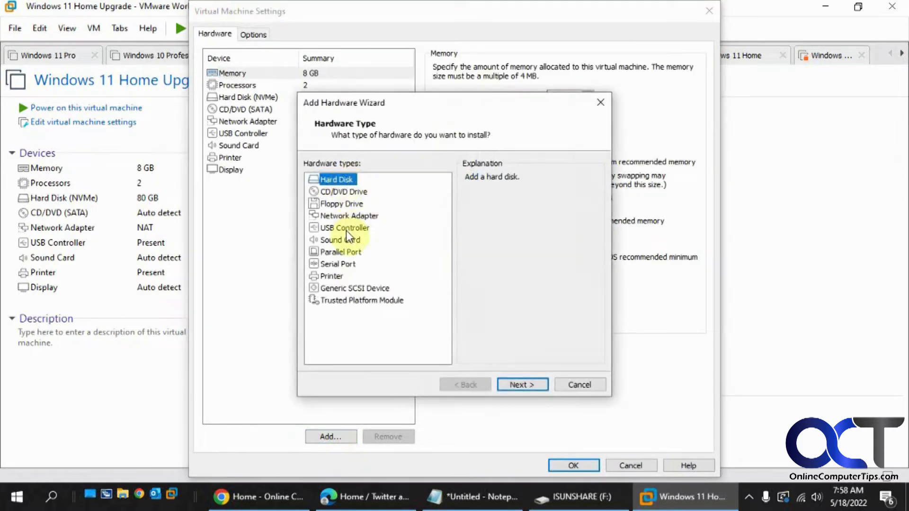
click(520, 384)
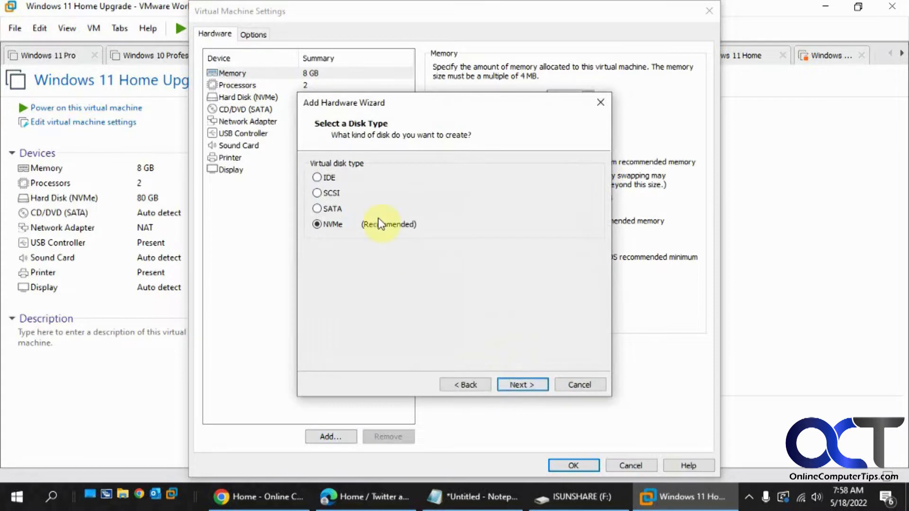
click(335, 194)
click(524, 385)
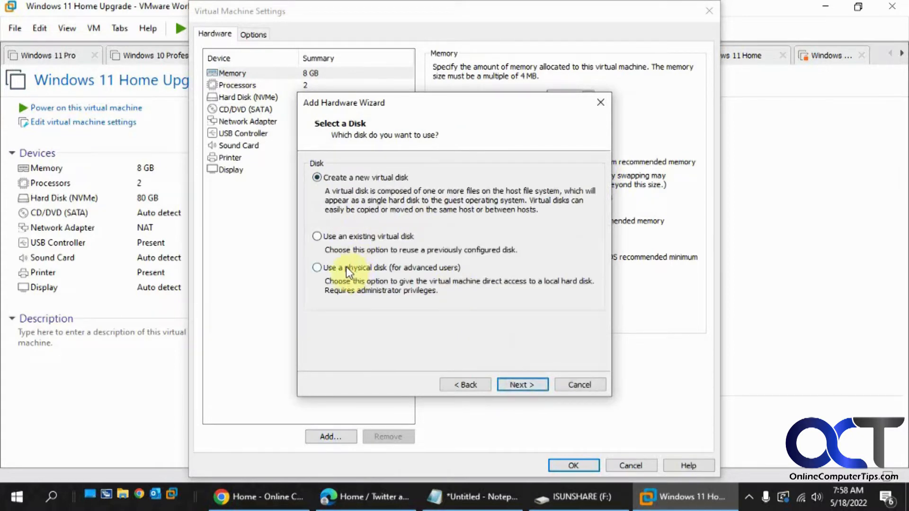
click(348, 267)
click(514, 381)
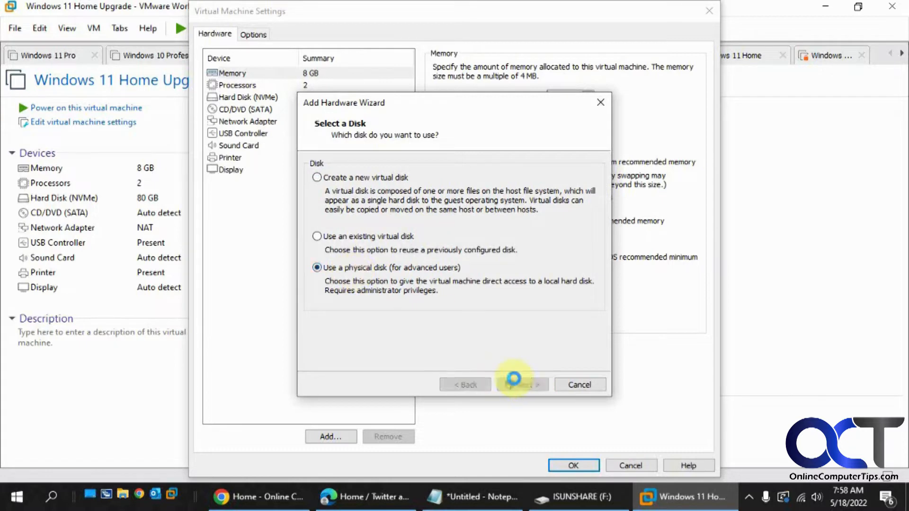
click(493, 235)
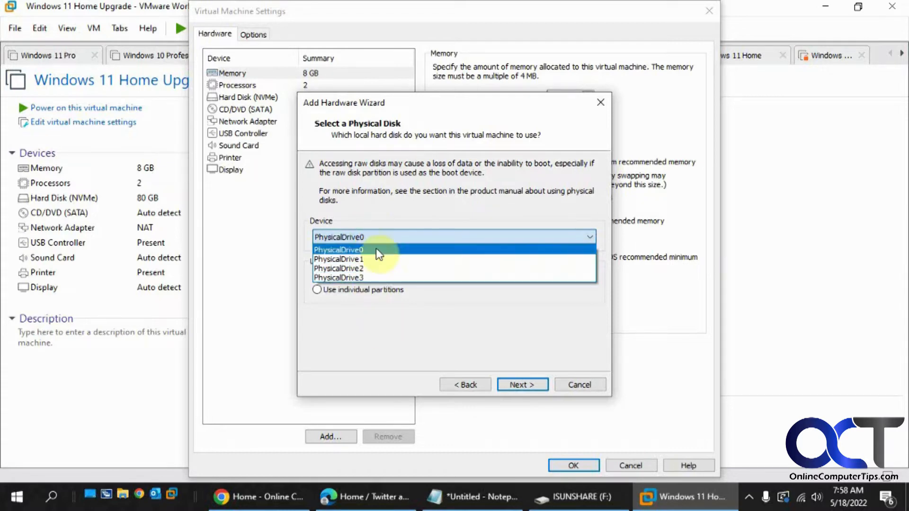
click(387, 314)
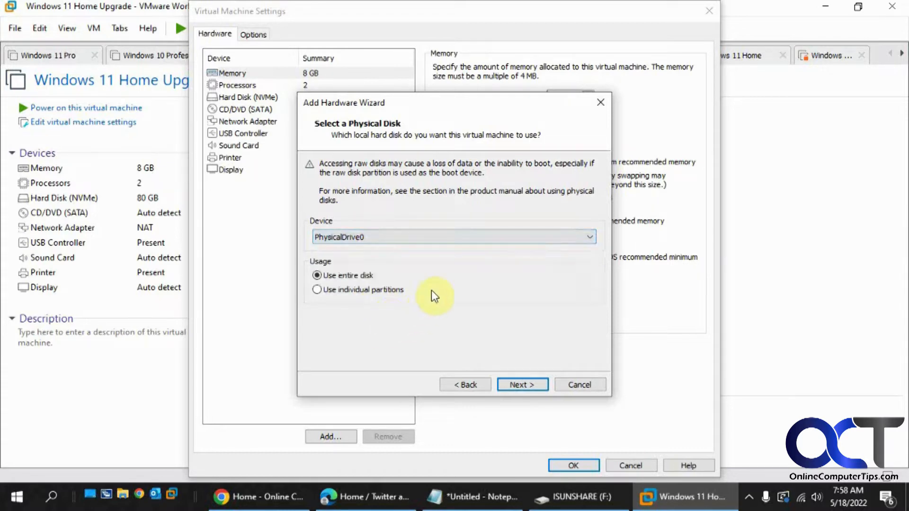
Step: Switch to File Explorer and check the capacity of the ISUNSHARE (F:) USB drive in its properties
click(564, 501)
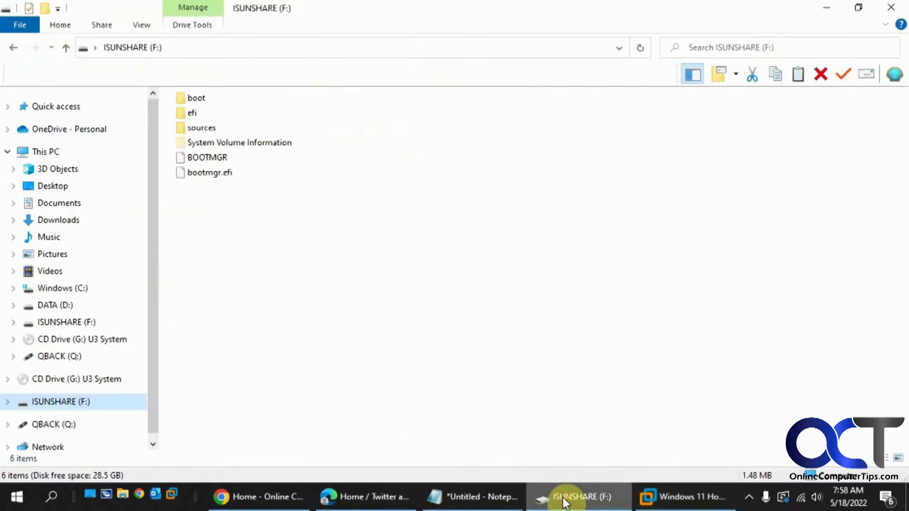
right_click(81, 403)
click(93, 391)
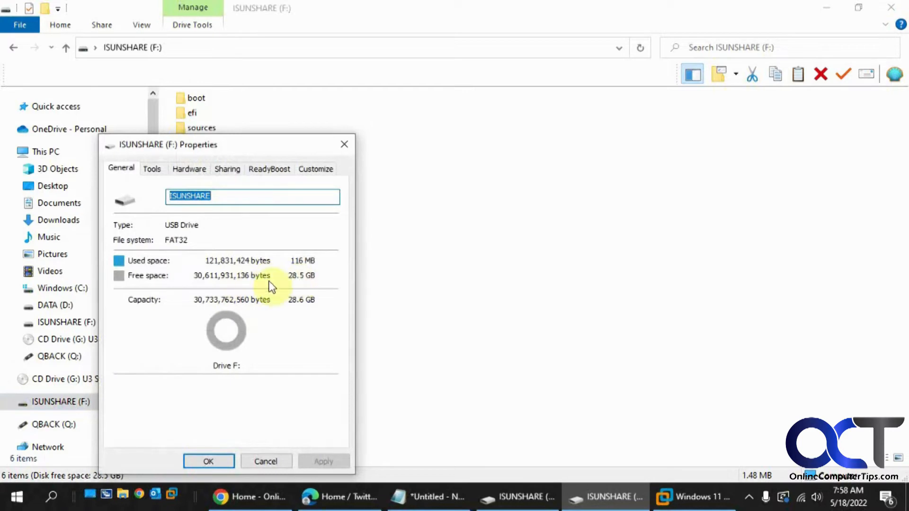
click(275, 459)
Step: Open Command Prompt as administrator and allow it to make changes to the device
click(18, 496)
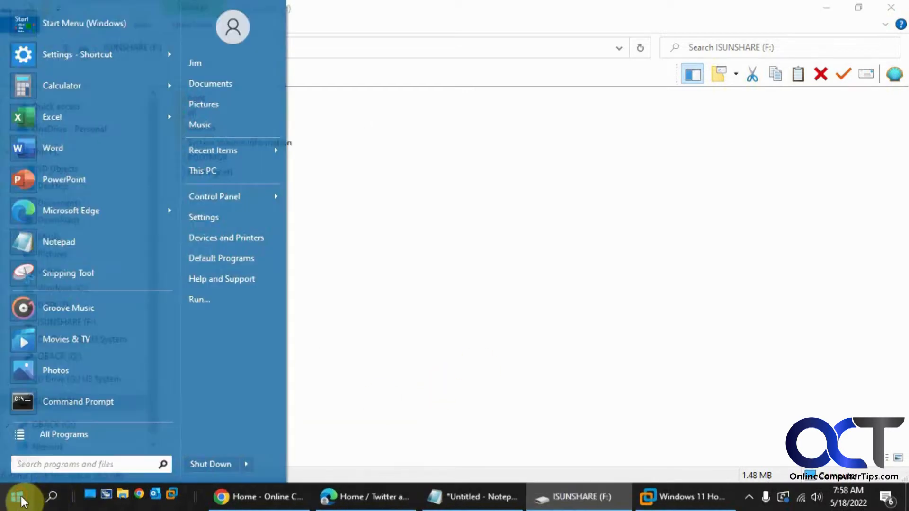
right_click(61, 405)
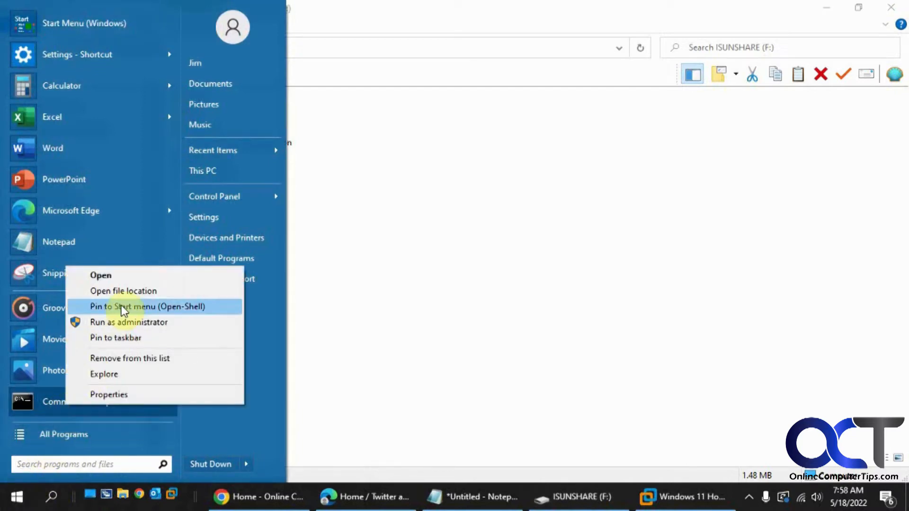
click(126, 322)
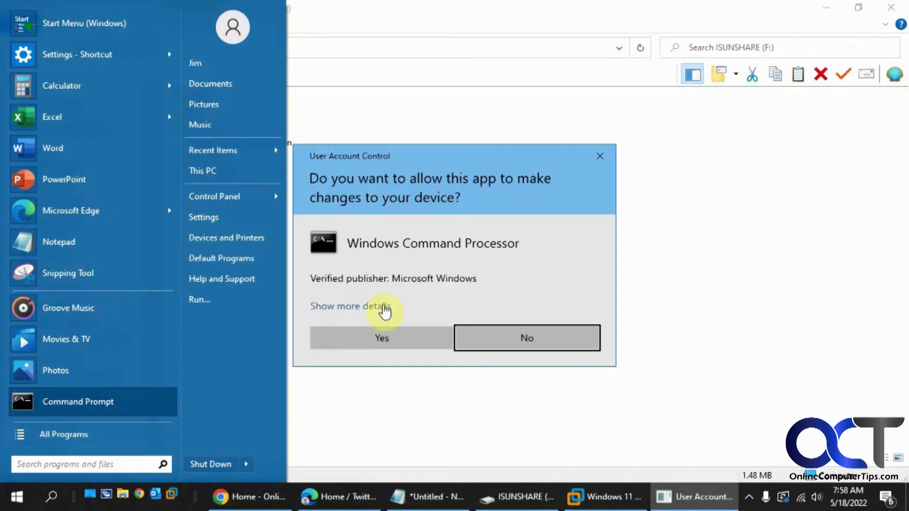
click(381, 338)
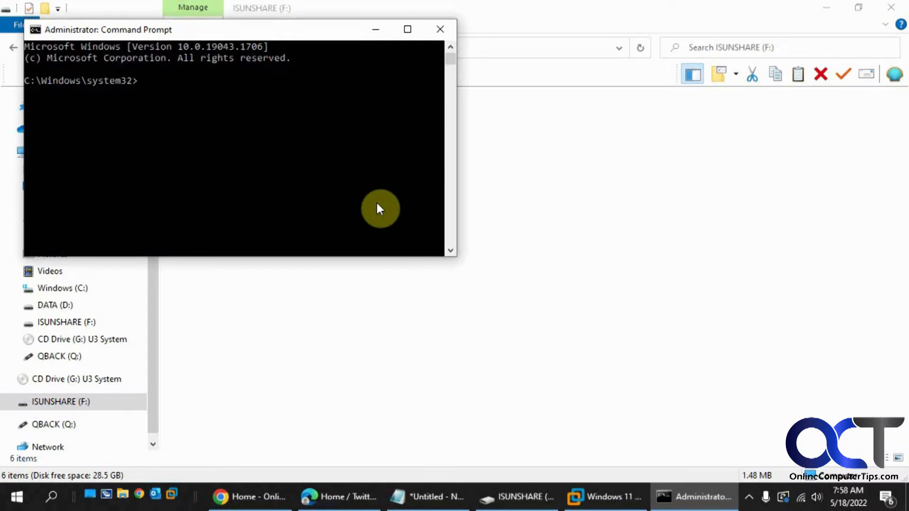
Step: Start diskpart and run list disk to identify the USB drive's disk number
text(diskpart)
key(Return)
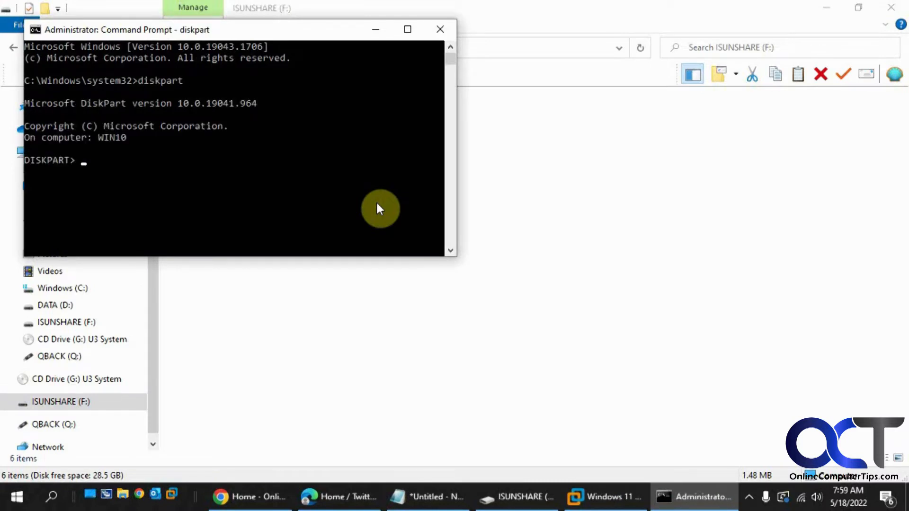
text(list disk)
key(Return)
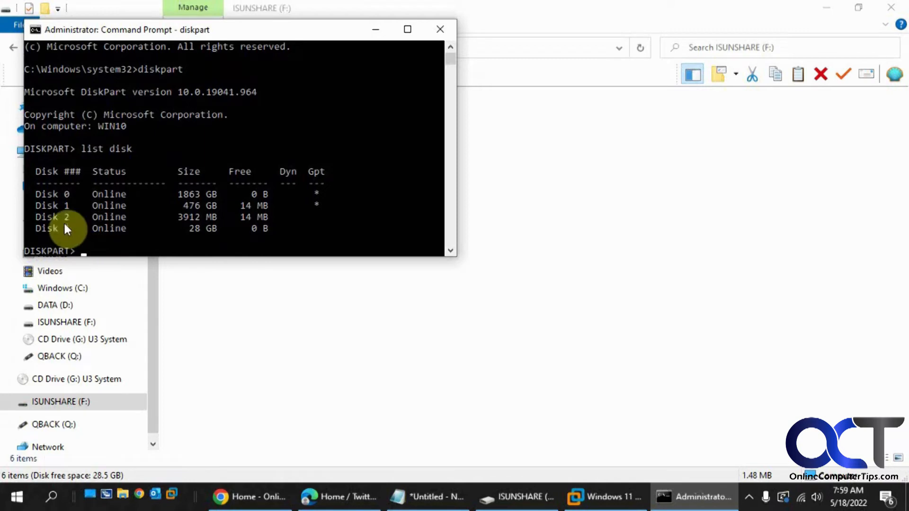
Step: Switch back to VMware Workstation and choose PhysicalDrive3, using the entire disk, as the physical disk for the new hard disk
click(604, 496)
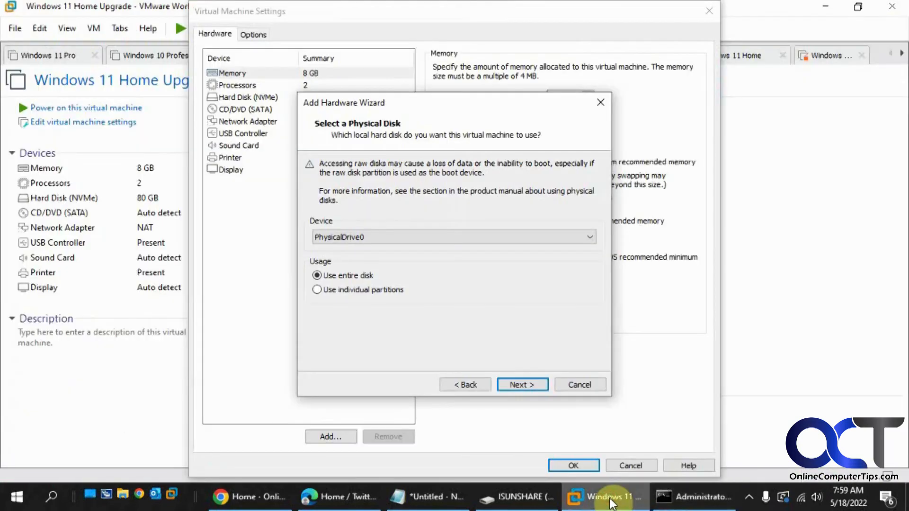
click(459, 237)
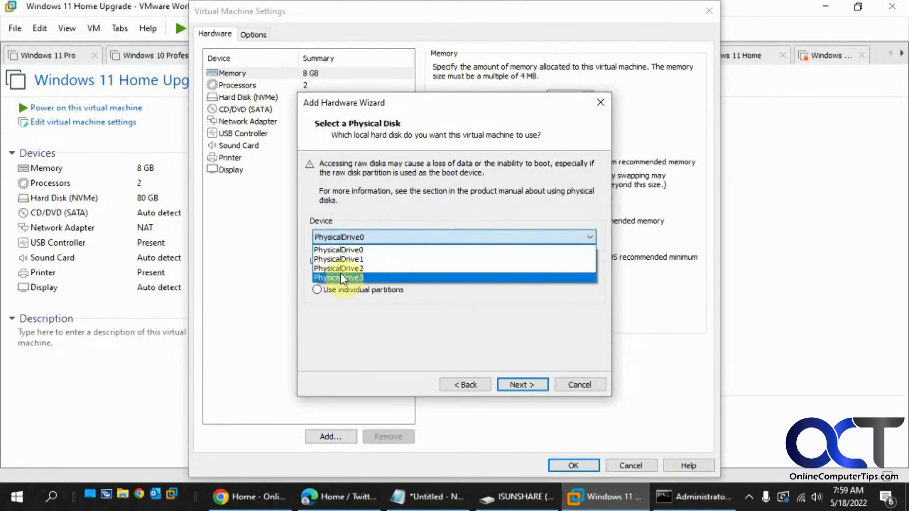
click(353, 277)
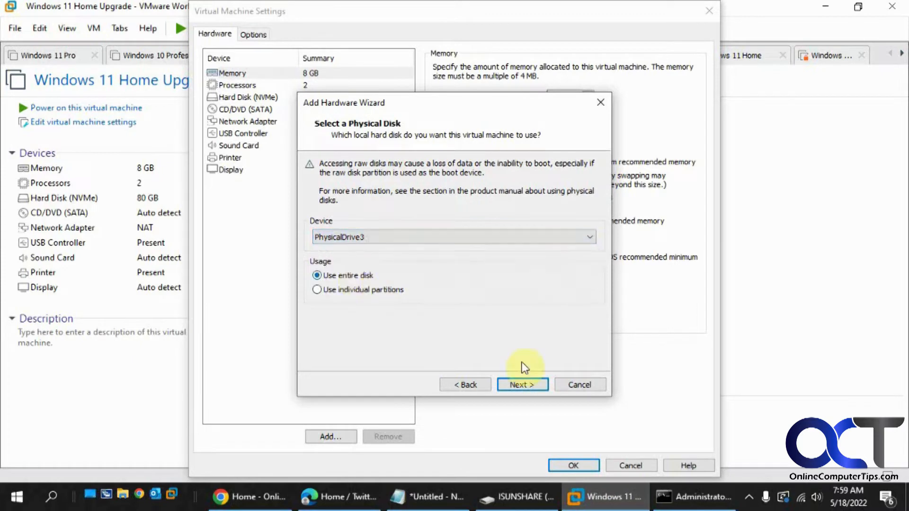
click(518, 384)
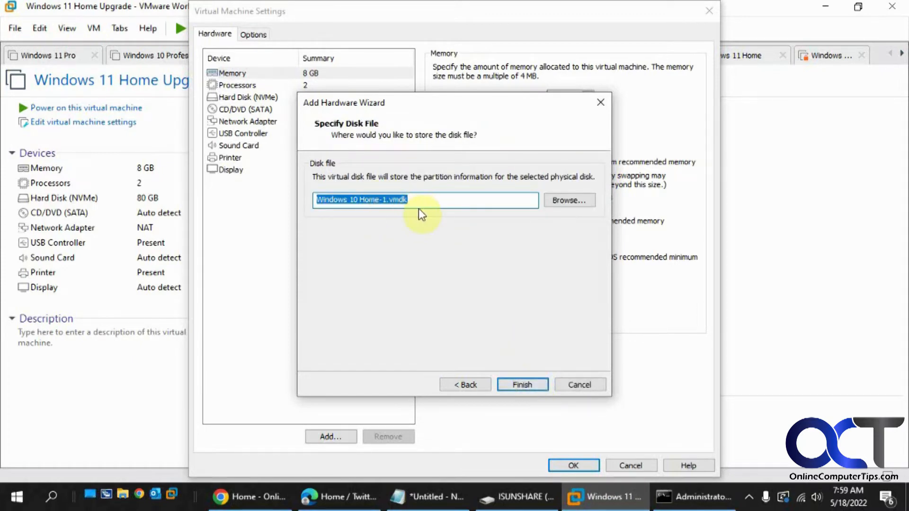
Step: Name the disk file Windows 10 Home-1USB.vmdk, finish adding the hard disk and save the virtual machine settings
click(392, 201)
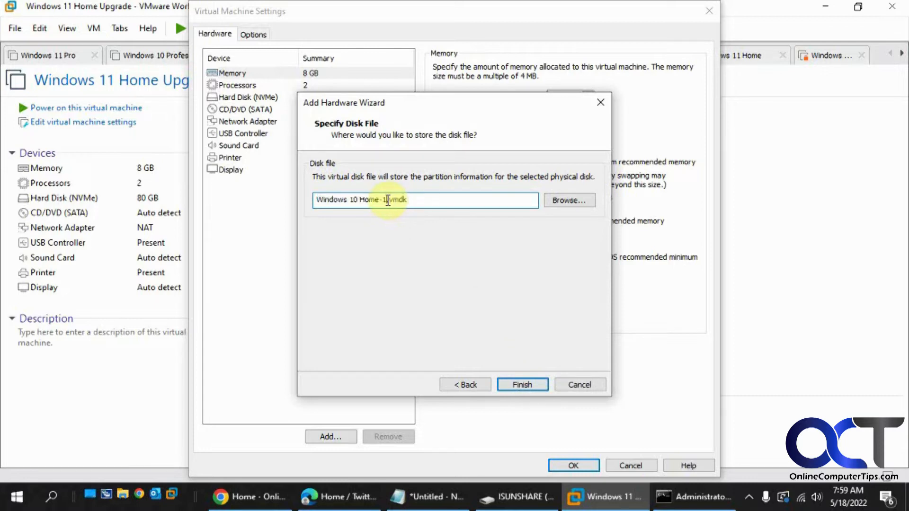
text(USB)
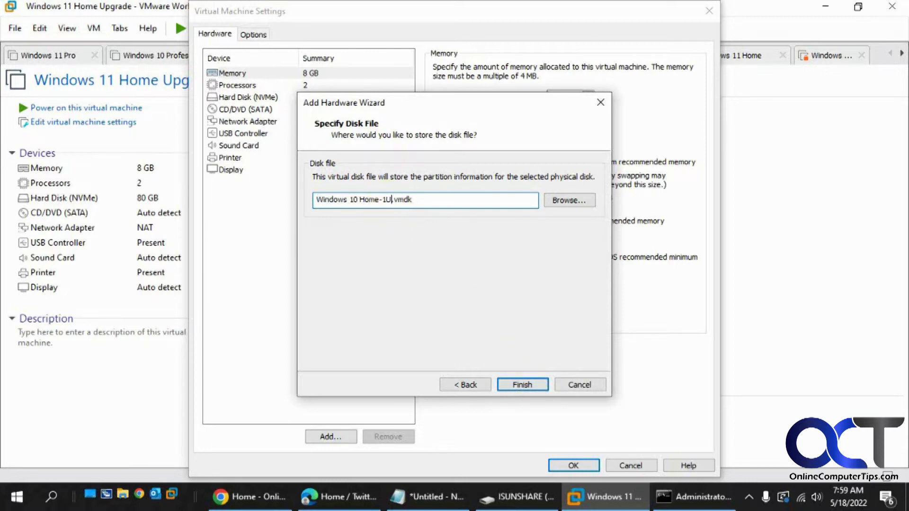
click(519, 387)
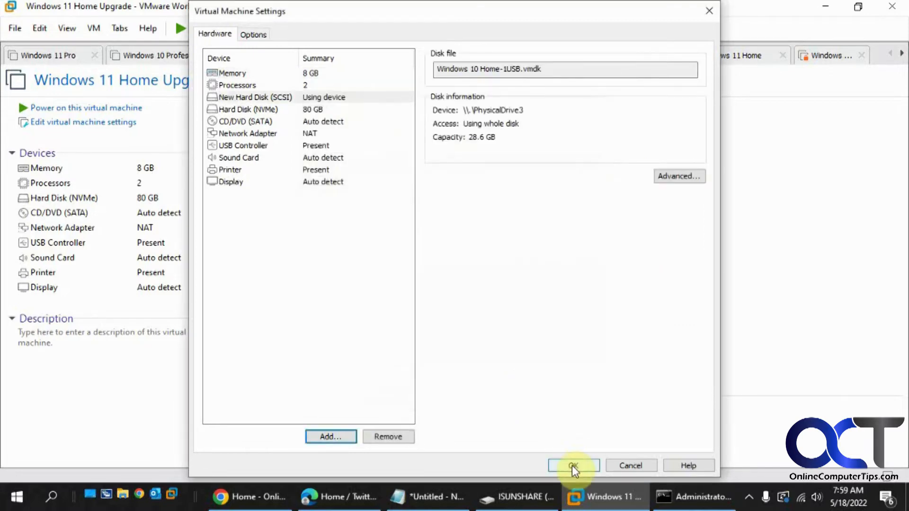
click(572, 465)
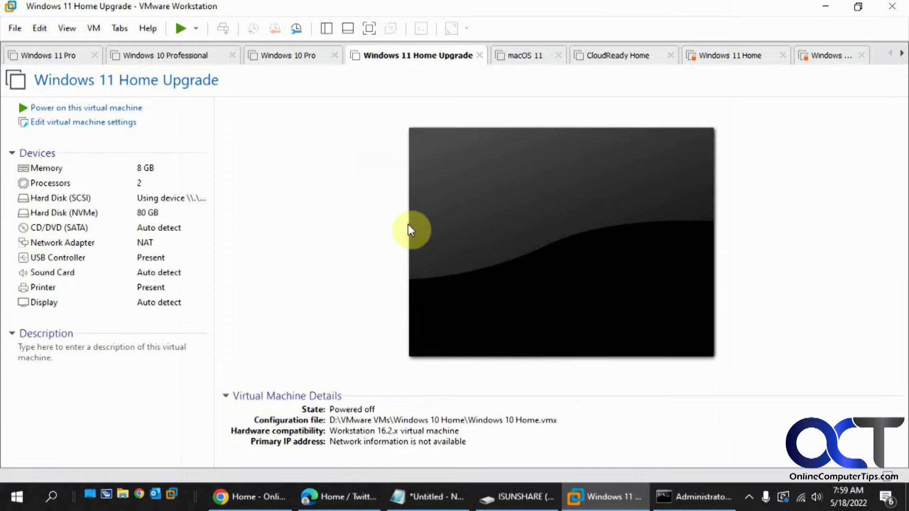
Step: Power on the Windows 11 Home Upgrade virtual machine to its firmware and dismiss the SCSI physical disk hint
click(197, 29)
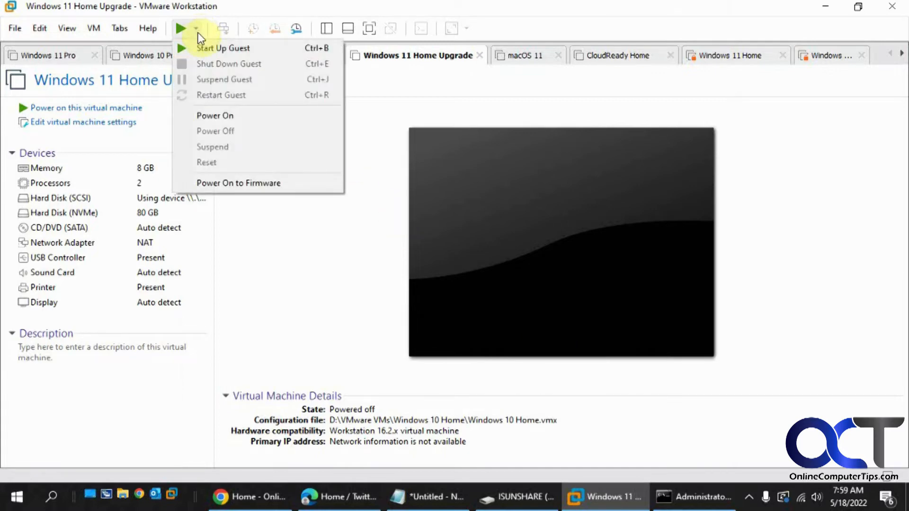
click(93, 28)
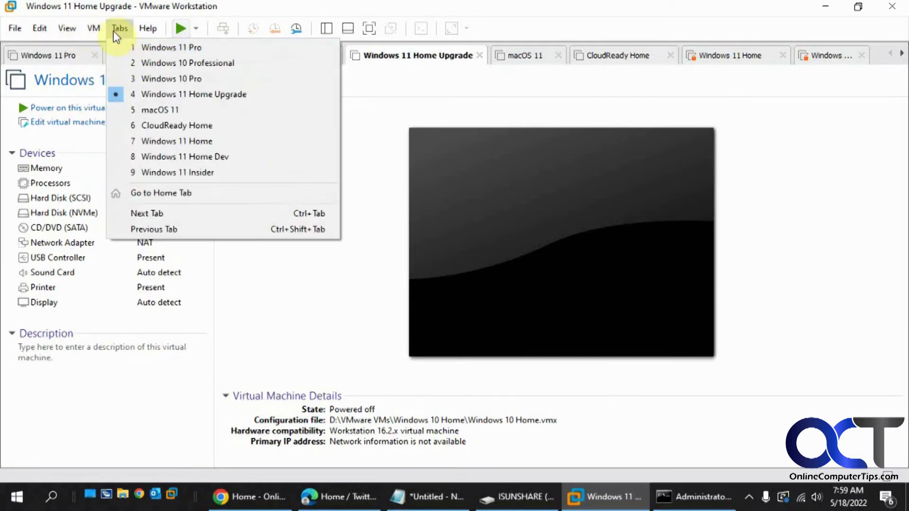
click(104, 30)
mouse_move(130, 45)
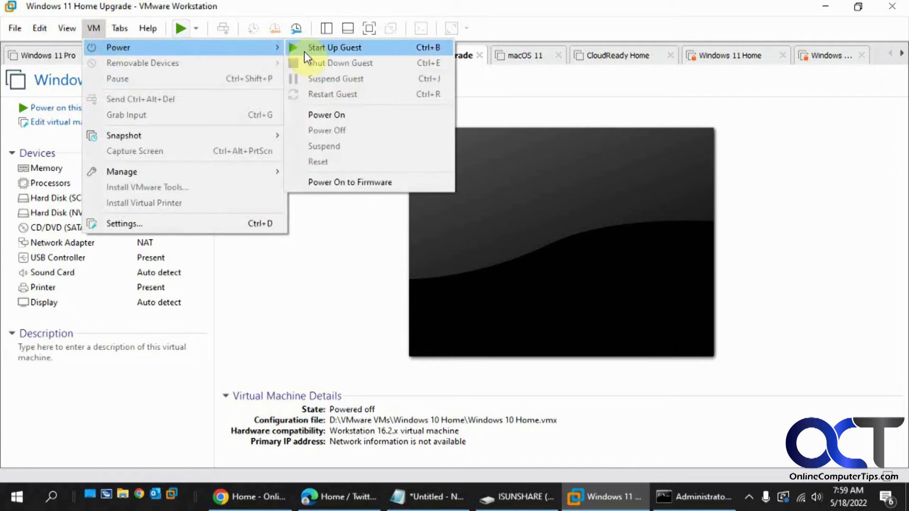
click(356, 183)
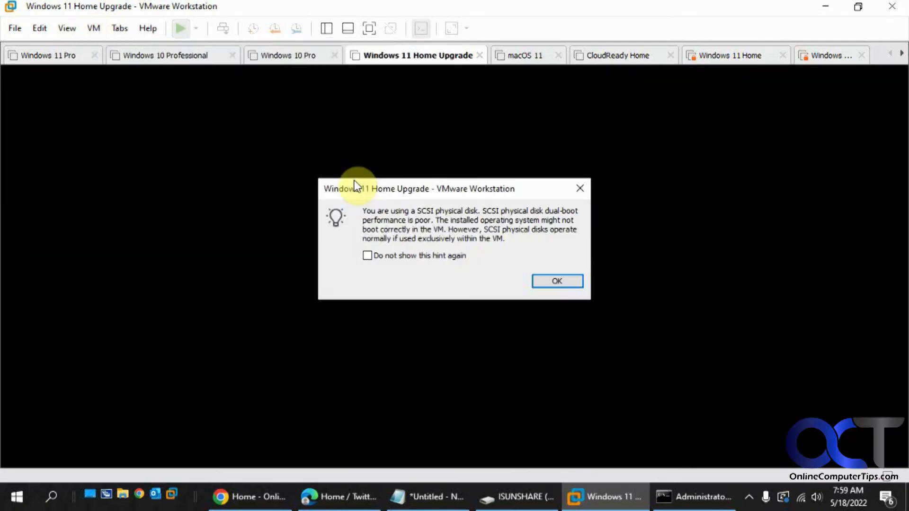
click(547, 281)
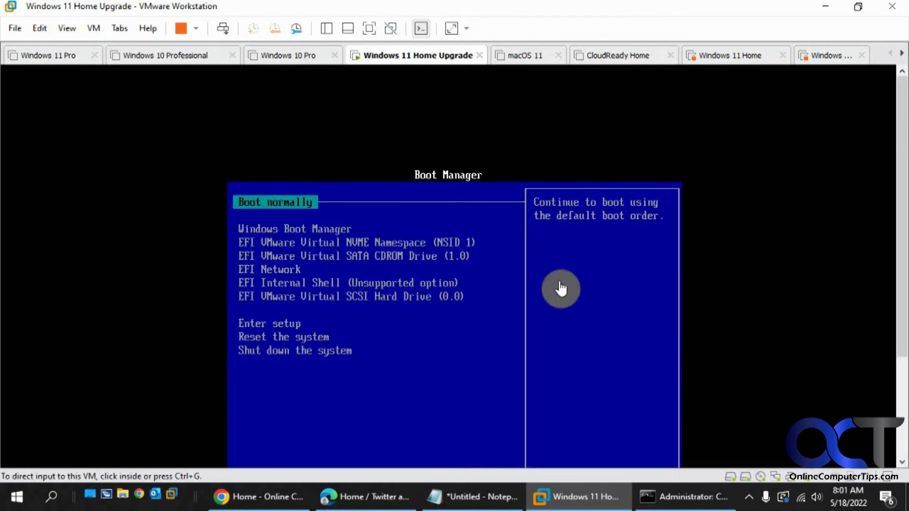
Step: Give the virtual machine input focus and enter setup from the Boot Manager
click(570, 291)
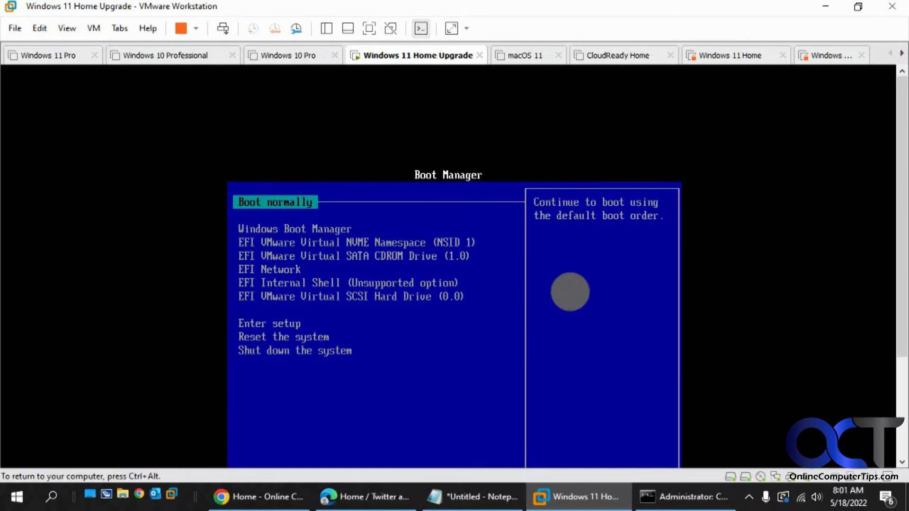
key(Down)
key(Down)
key(Down)
key(Down)
key(Down)
key(Down)
key(Down)
key(Return)
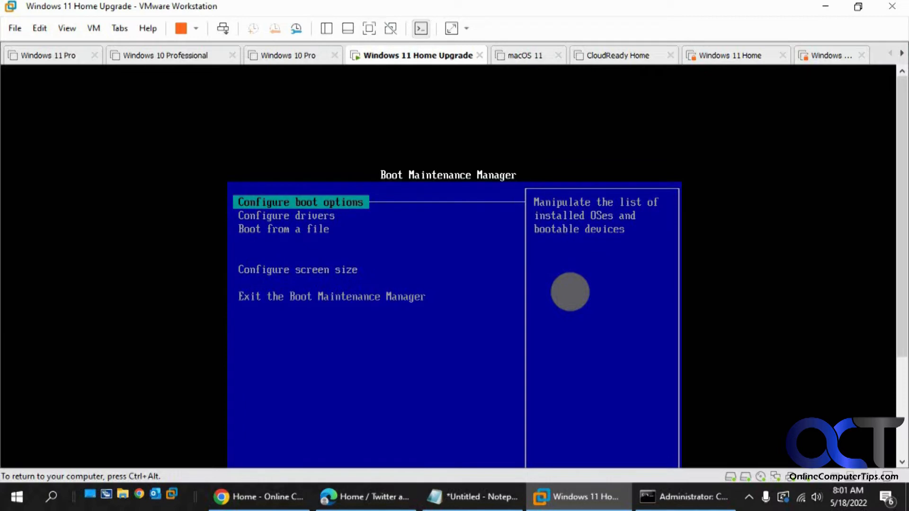
Step: Open the Change boot order page within the boot options configuration
key(Return)
key(Down)
key(Down)
key(Down)
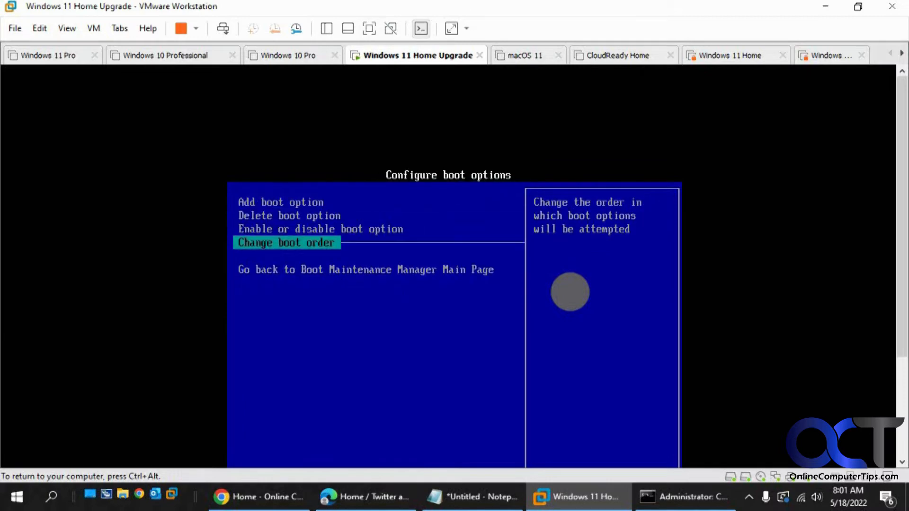
key(Return)
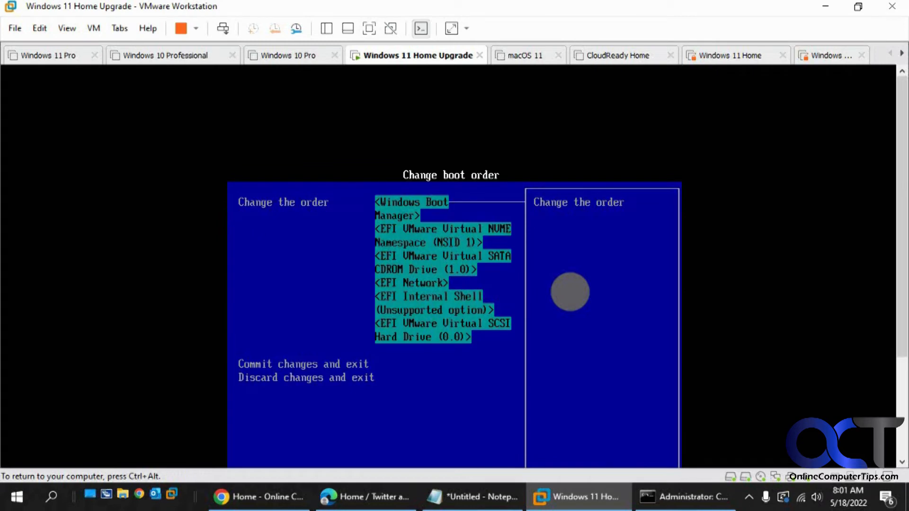
Step: Move EFI VMware Virtual SCSI Hard Drive (0.0) to first place in the boot order and commit the changes
key(Return)
key(Down)
key(Down)
key(Down)
key(Down)
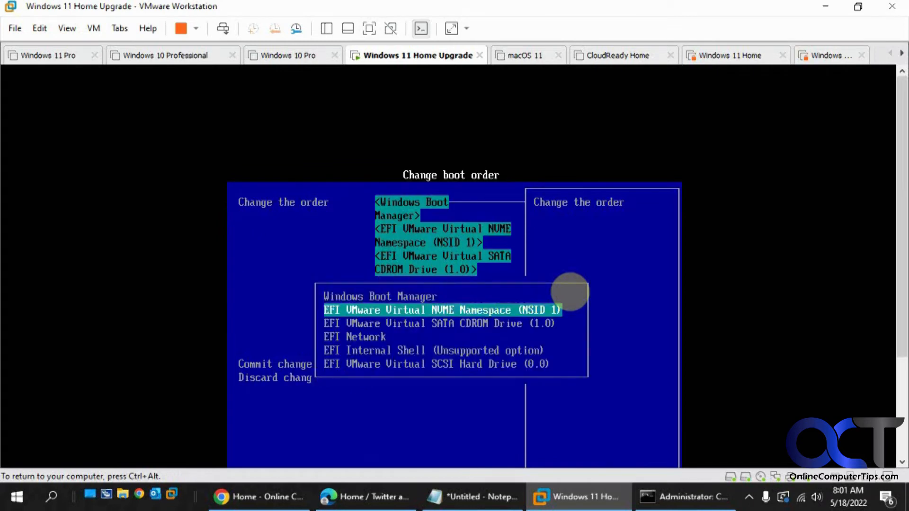
key(Down)
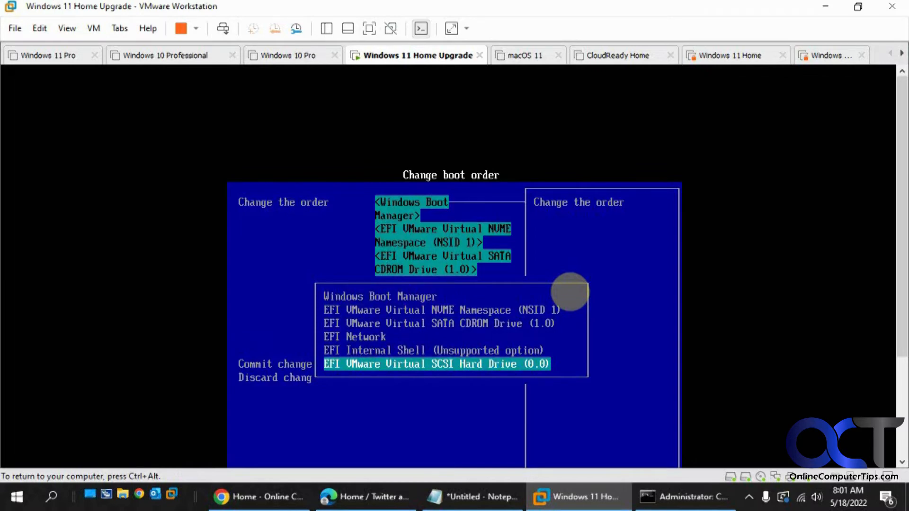
key(plus)
key(plus)
key(plus)
key(plus)
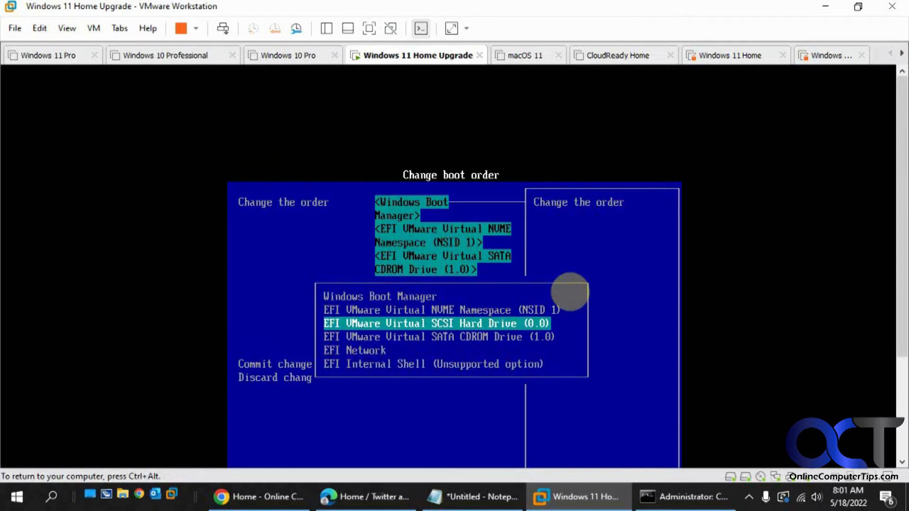
key(plus)
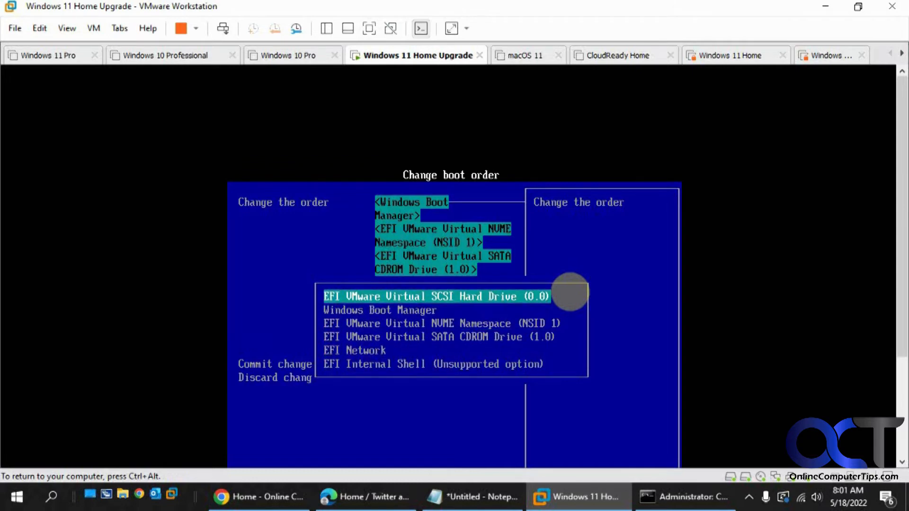
key(Return)
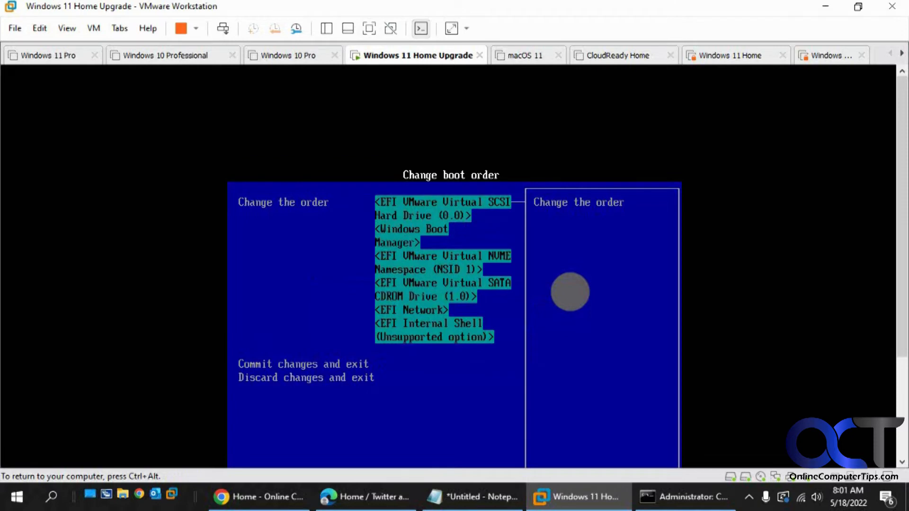
key(Down)
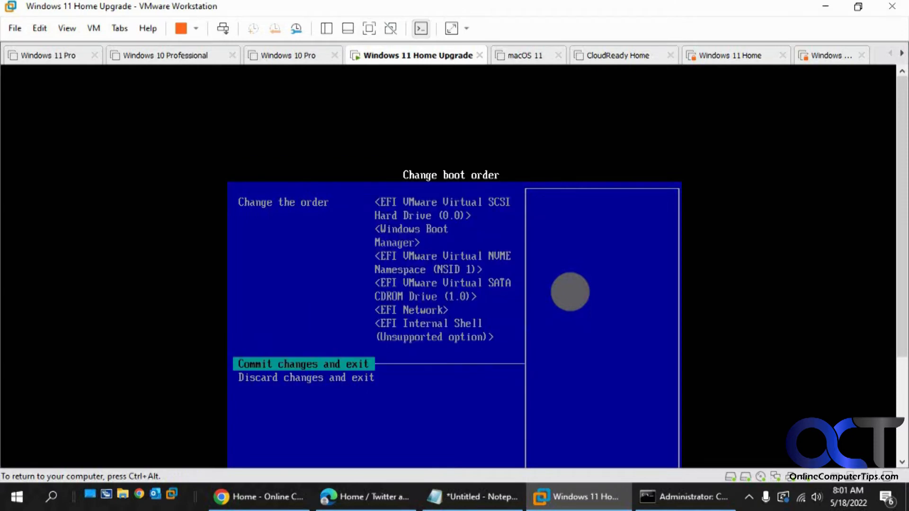
key(Return)
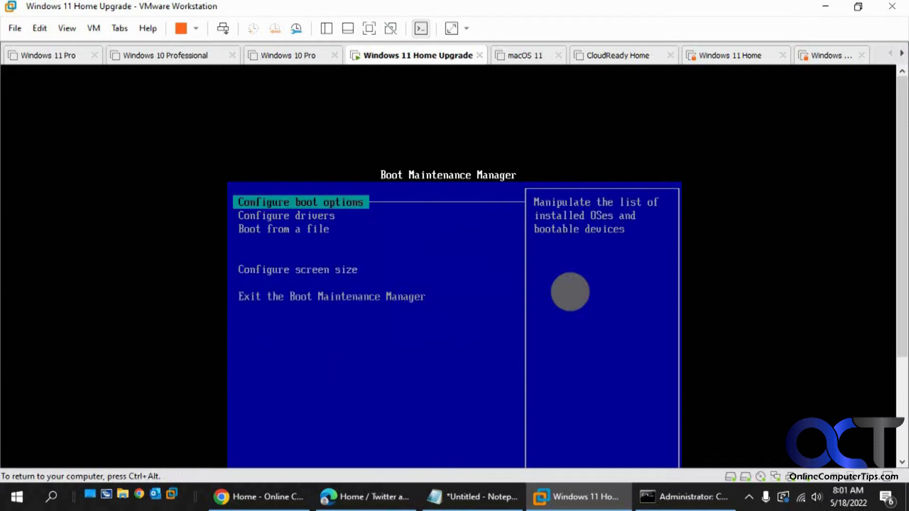
Step: Exit the Boot Maintenance Manager and reset the system from the Boot Manager
key(Down)
key(Down)
key(Down)
key(Down)
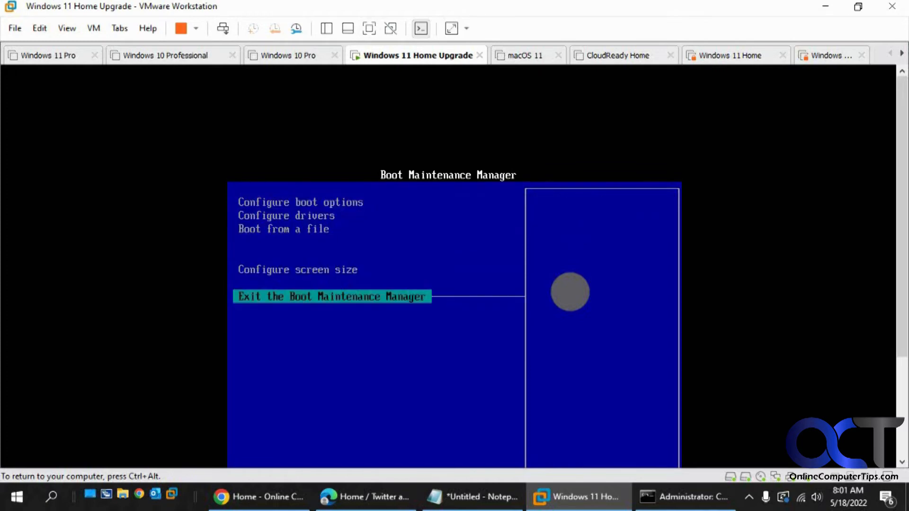
key(Return)
key(Down)
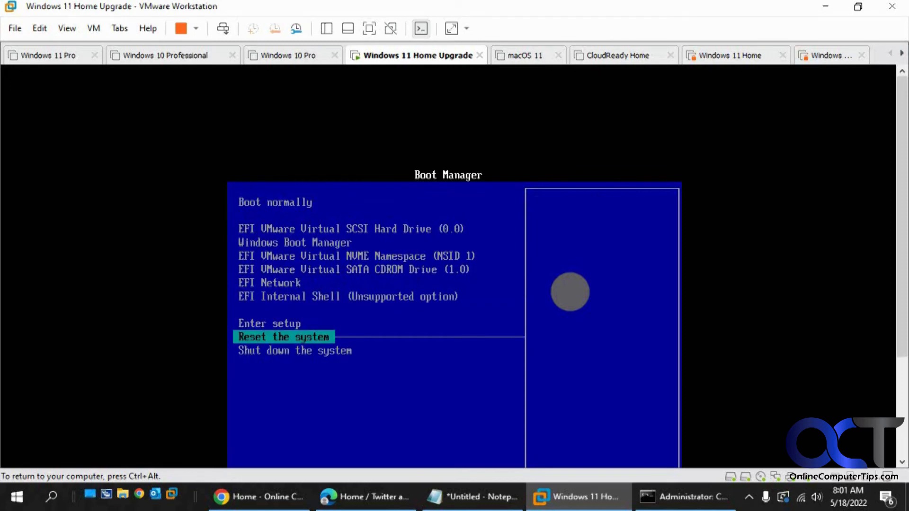
key(Return)
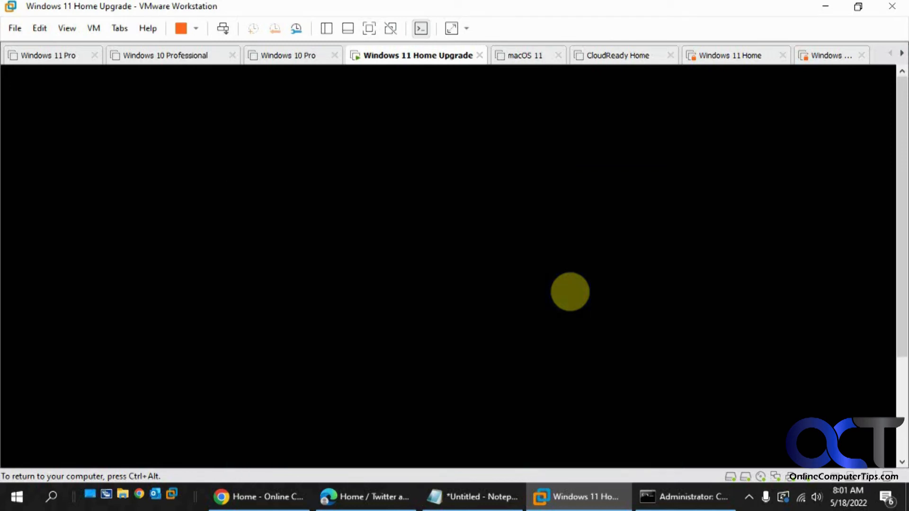
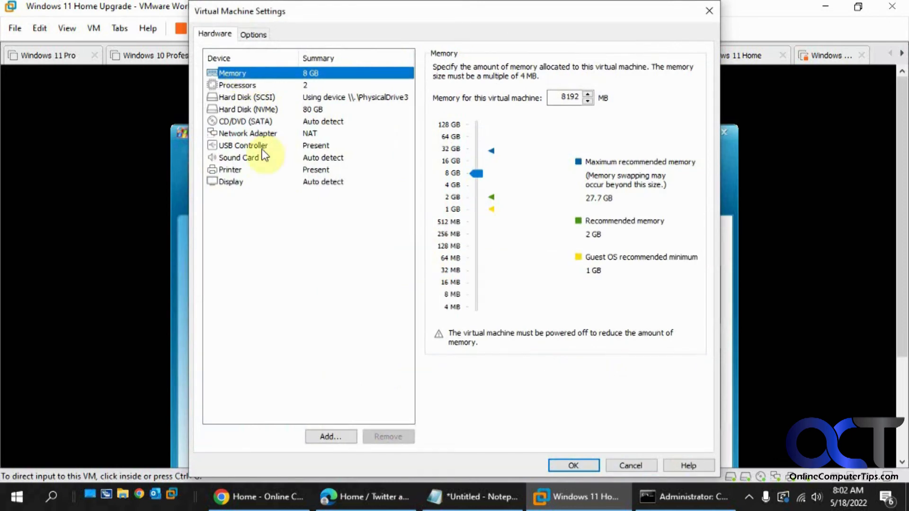
Step: Start adding another hard disk to view the available disk types, and switch to Command Prompt to review the diskpart list and close it
click(339, 436)
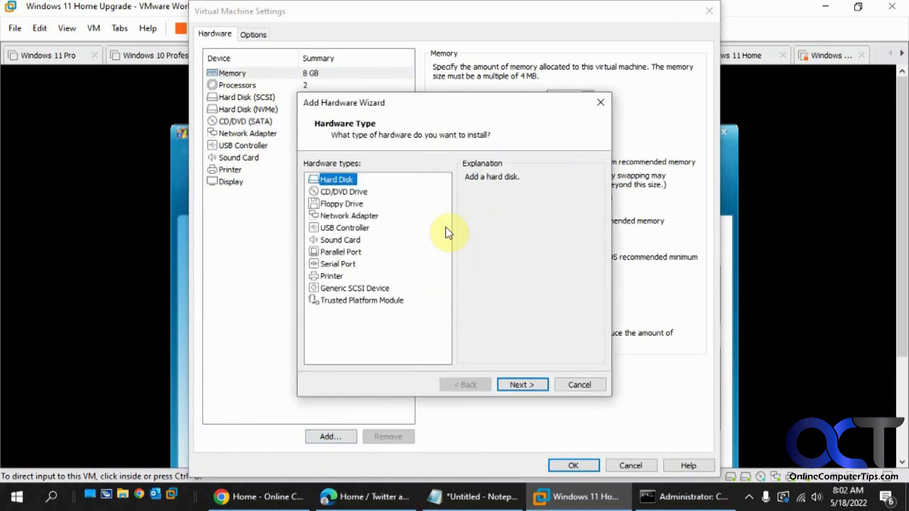
click(519, 385)
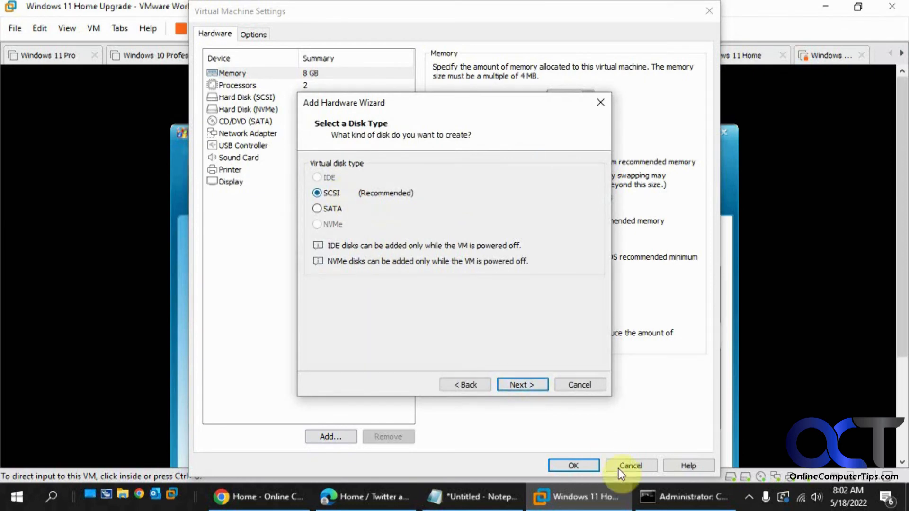
click(657, 501)
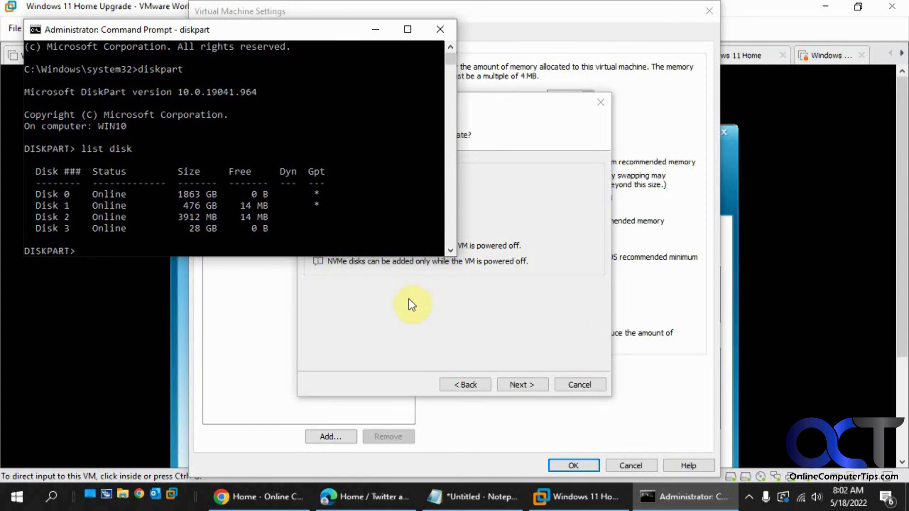
click(440, 29)
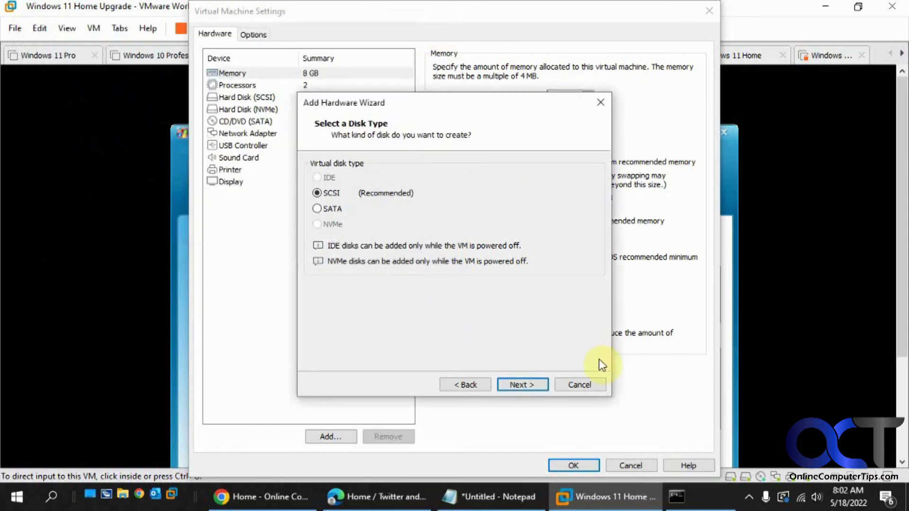